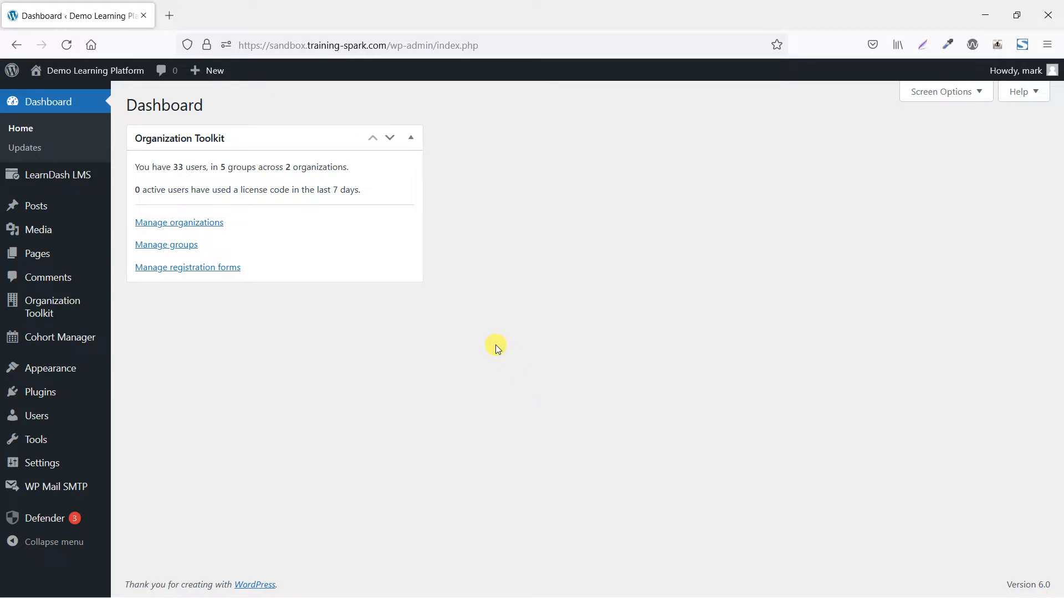
# View the editor account's dashboard in the private browser window and switch back to the administrator's window.
pyautogui.hotkey('alt', 'Tab')
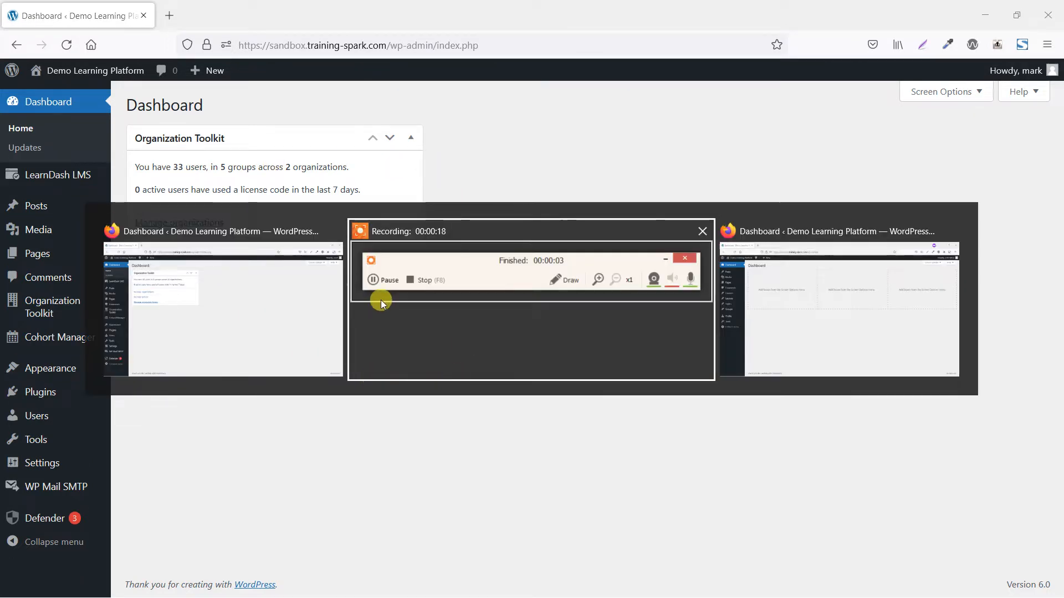
pyautogui.click(786, 307)
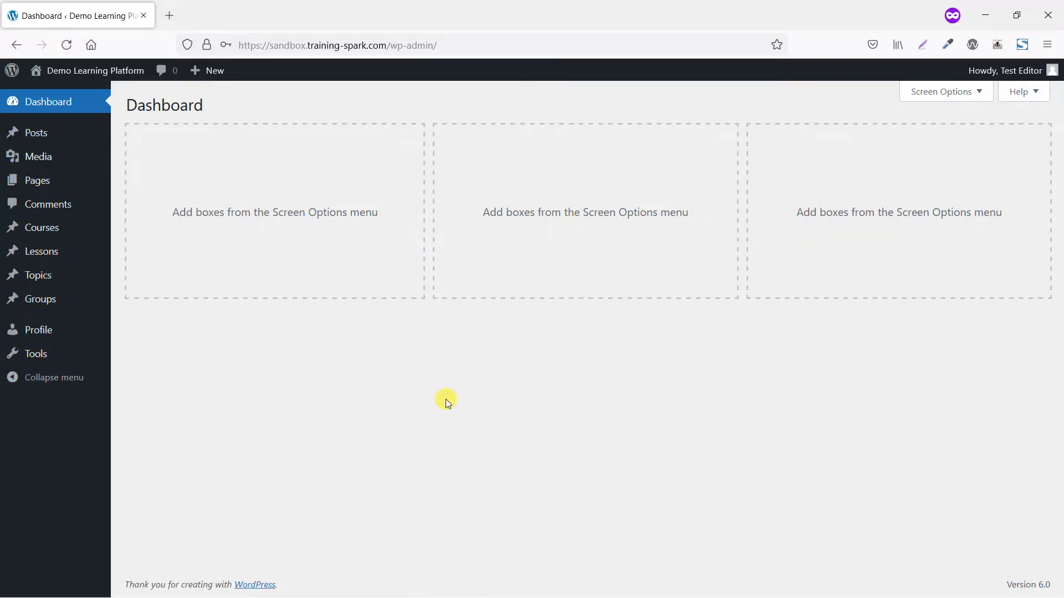
pyautogui.hotkey('alt', 'Tab')
pyautogui.click(435, 299)
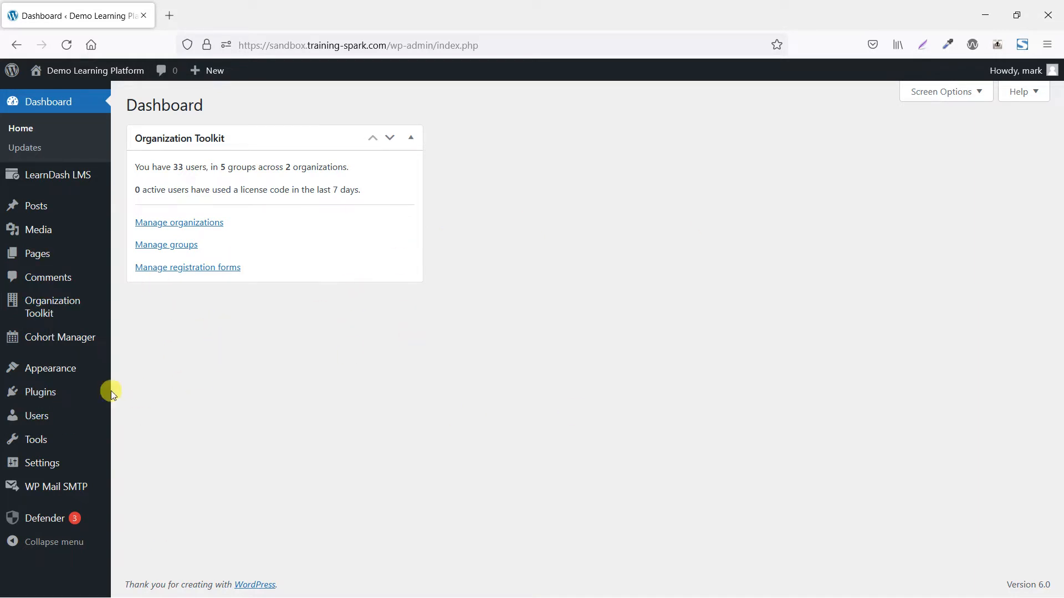
# Search the plugins available for installation for "User Role Editor".
pyautogui.click(37, 394)
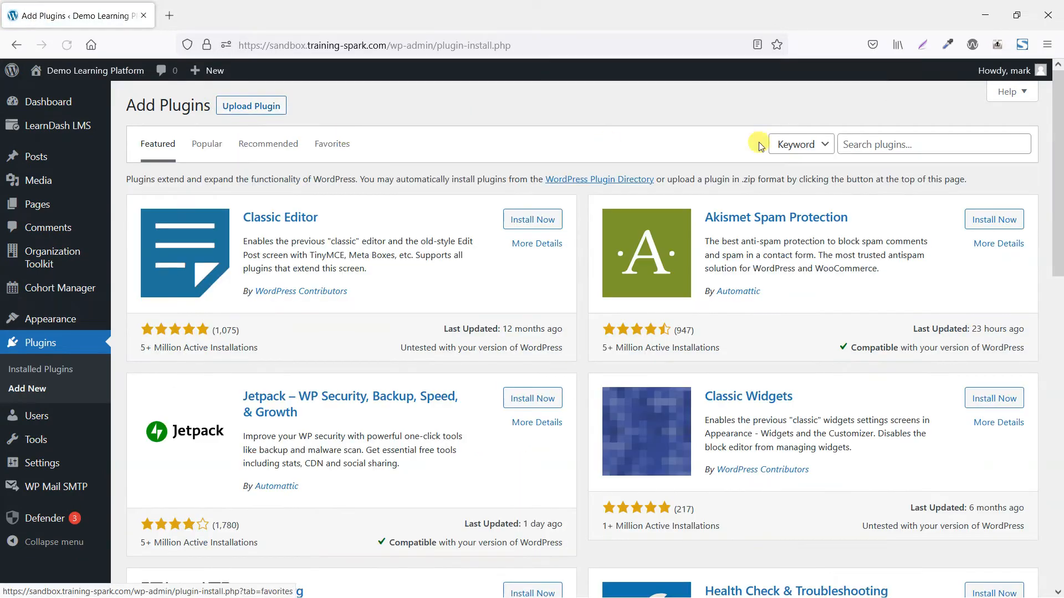
pyautogui.click(869, 143)
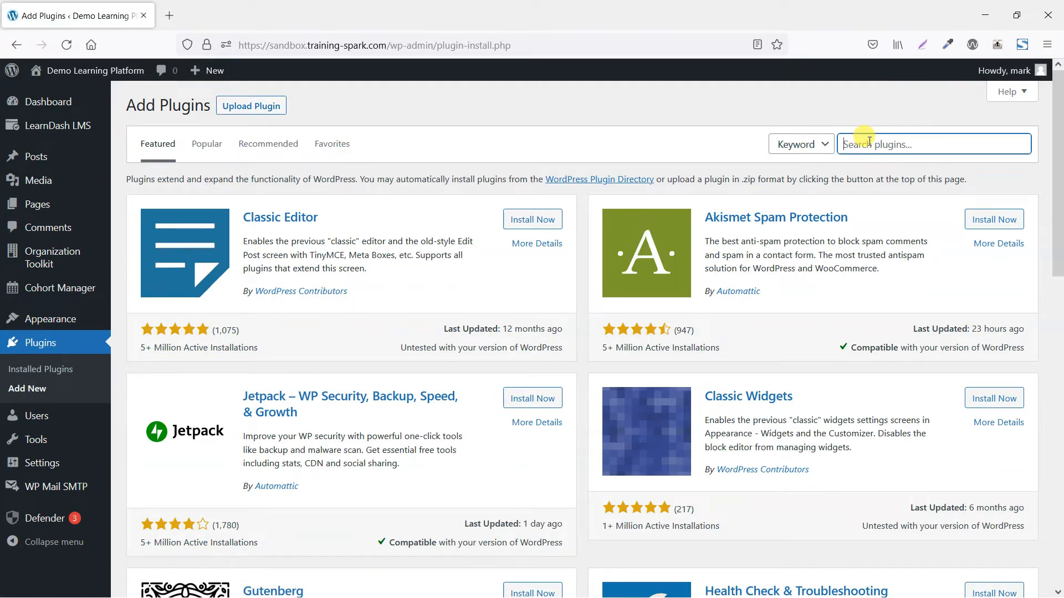
pyautogui.write('User Role Ed')
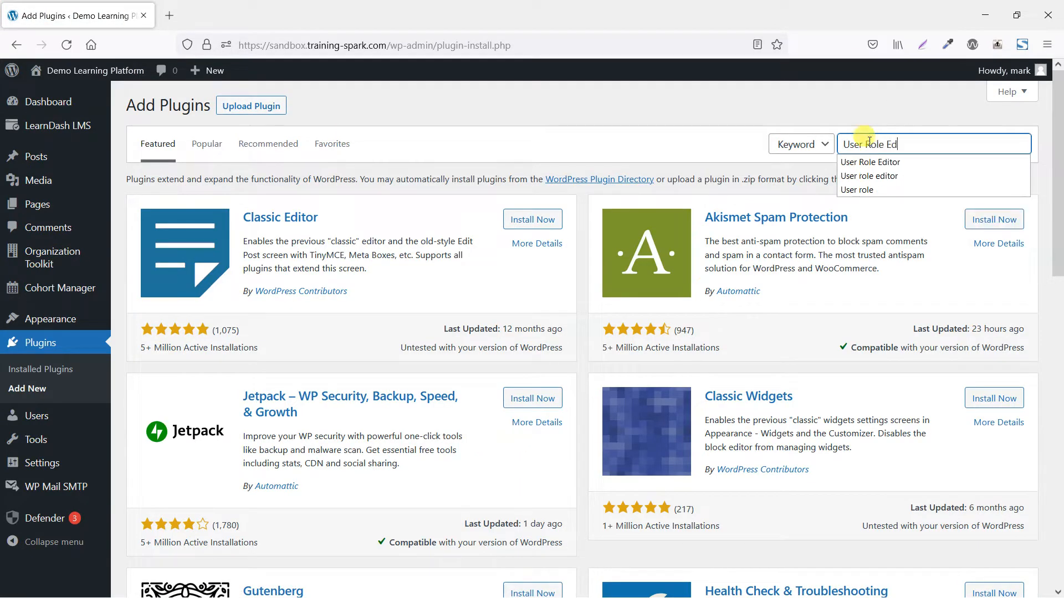
pyautogui.write('itor')
pyautogui.press('Return')
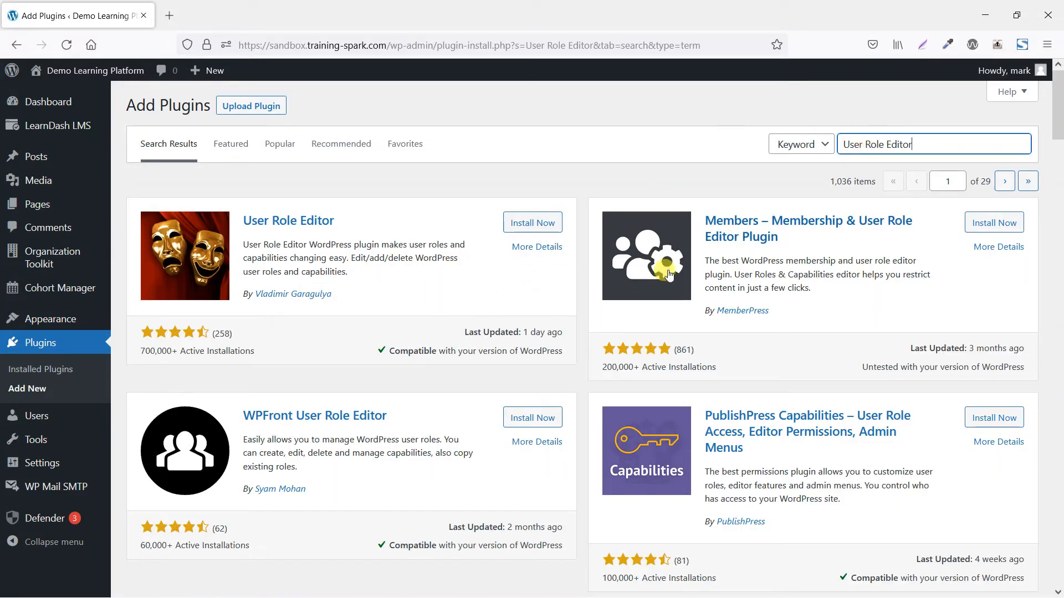
# Install and activate the User Role Editor plugin.
pyautogui.scroll(-1, 747, 375)
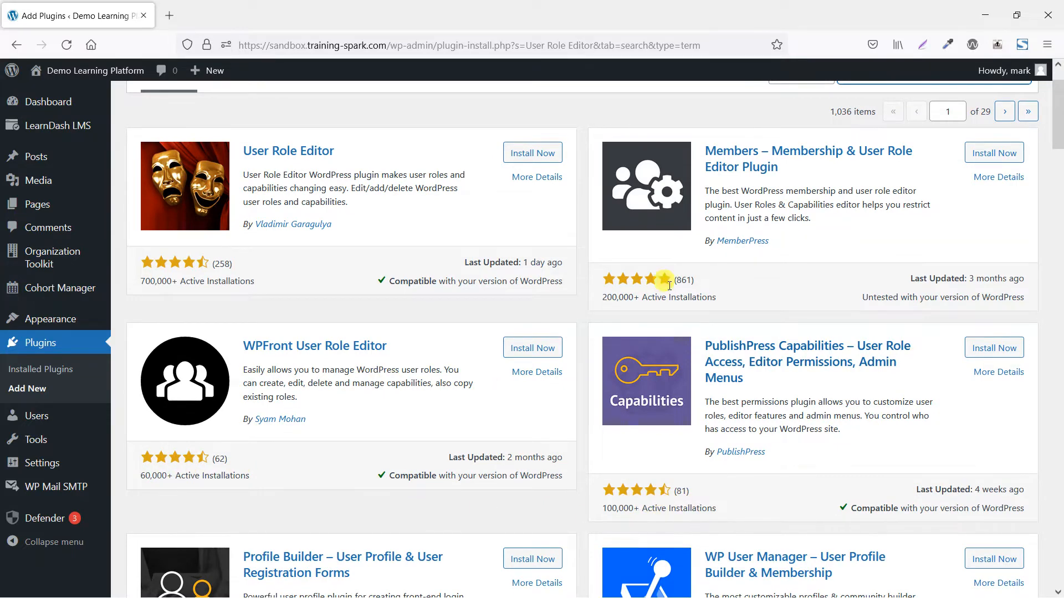
pyautogui.scroll(1, 504, 437)
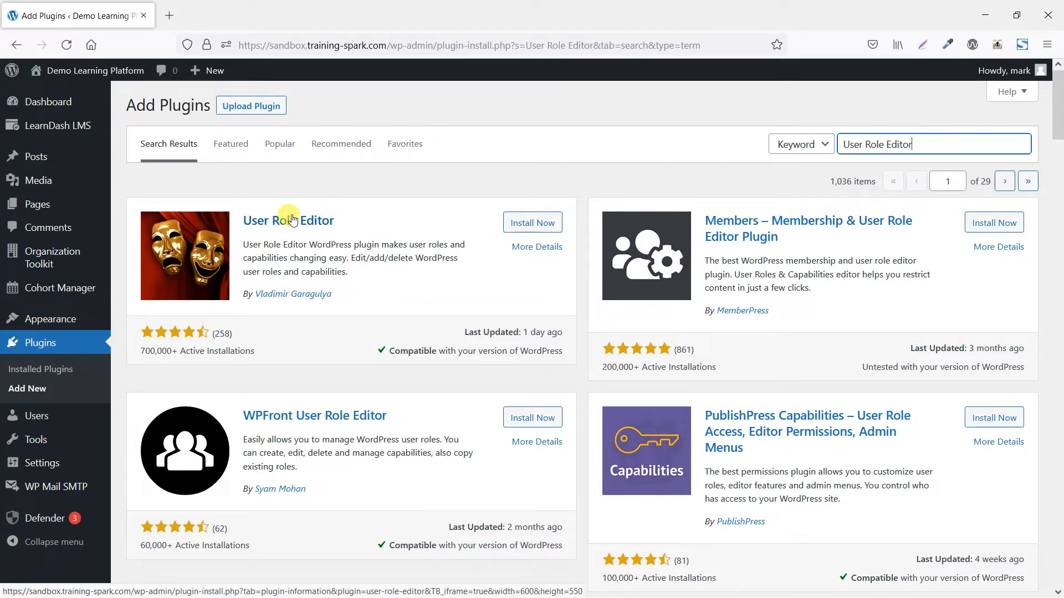
pyautogui.moveTo(142, 355); pyautogui.dragTo(169, 349)
pyautogui.click(173, 354)
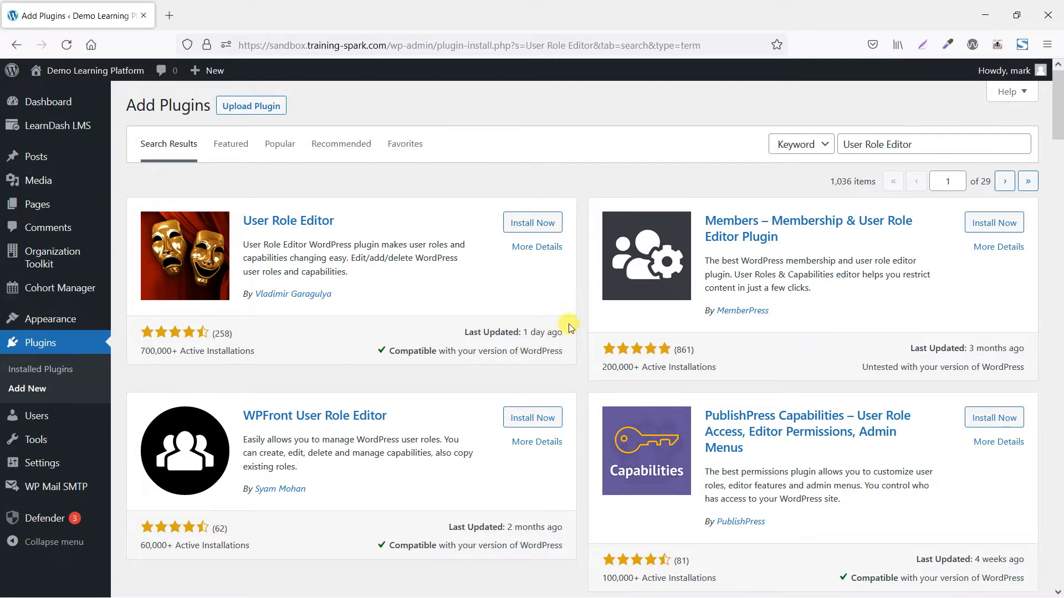
pyautogui.click(540, 227)
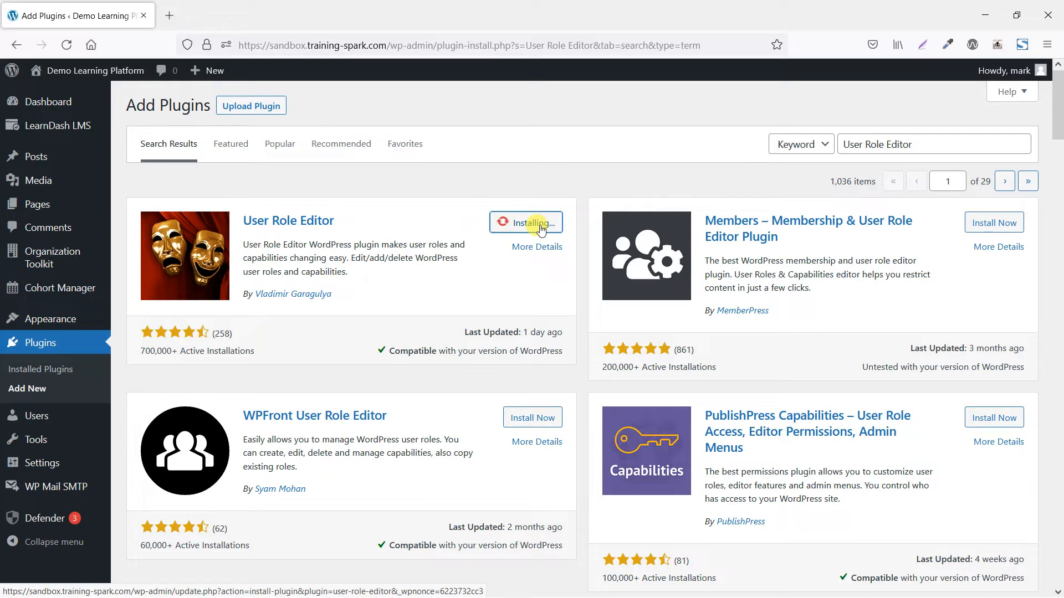
pyautogui.click(533, 226)
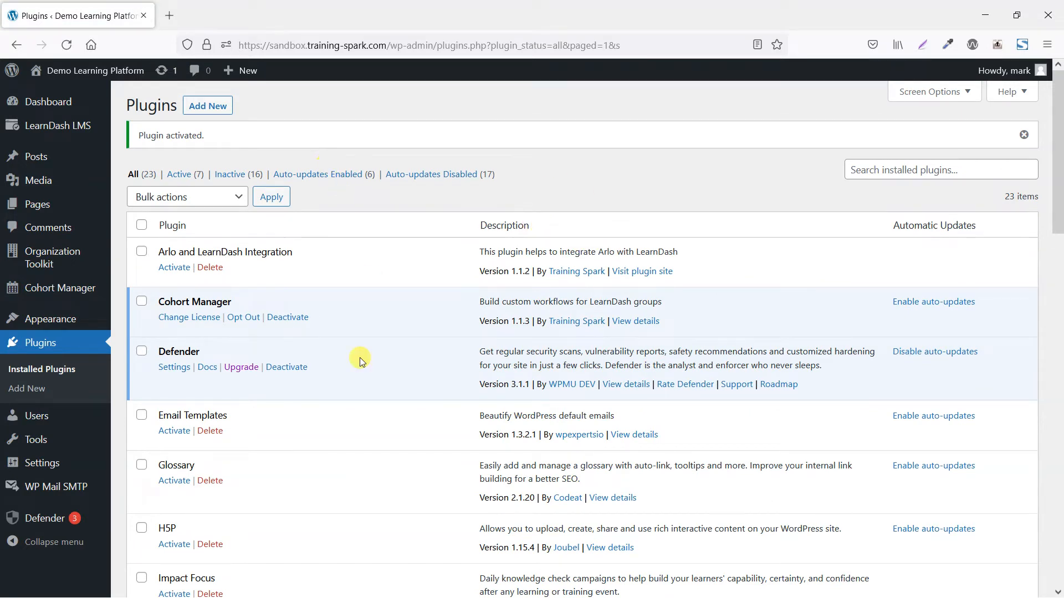
# Open User Role Editor in the user management area and select the Editor role for changing its capabilities.
pyautogui.moveTo(38, 420)
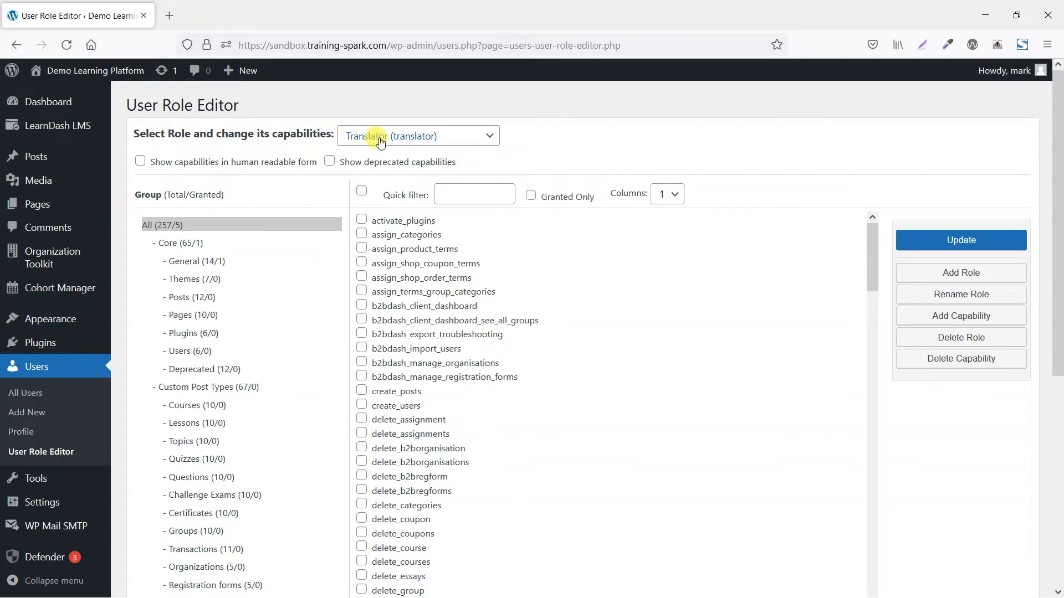
pyautogui.click(422, 138)
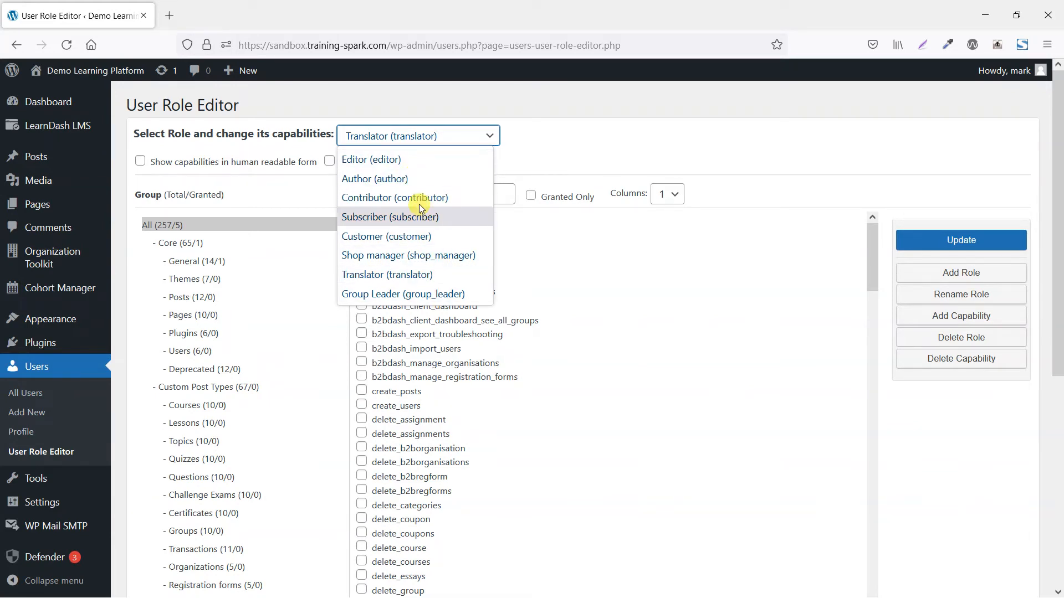
pyautogui.click(384, 165)
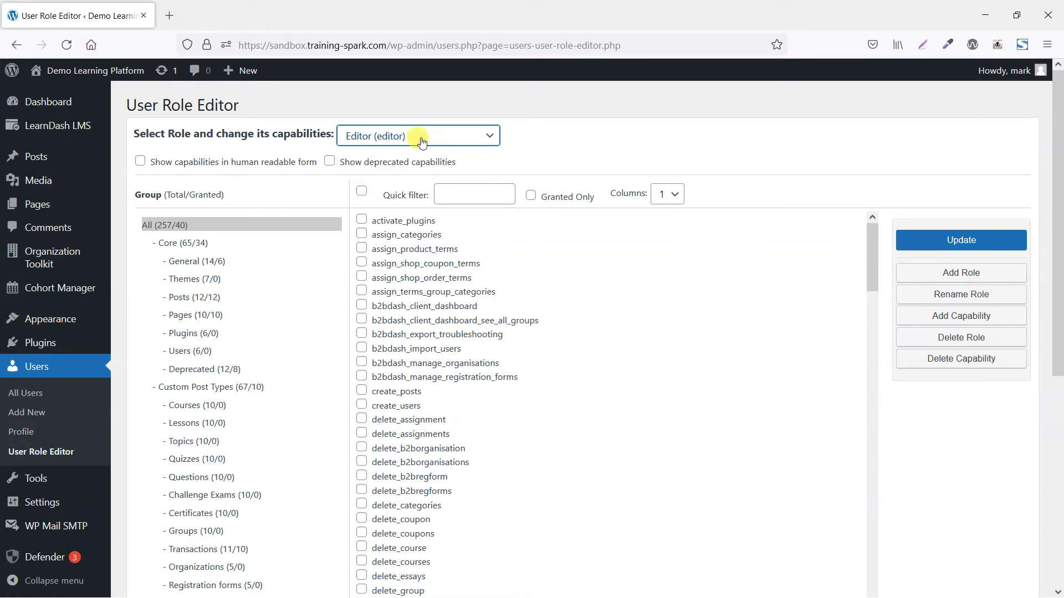
# Look through the full list of capabilities to see which ones the Editor role has been granted.
pyautogui.scroll(-12, 518, 403)
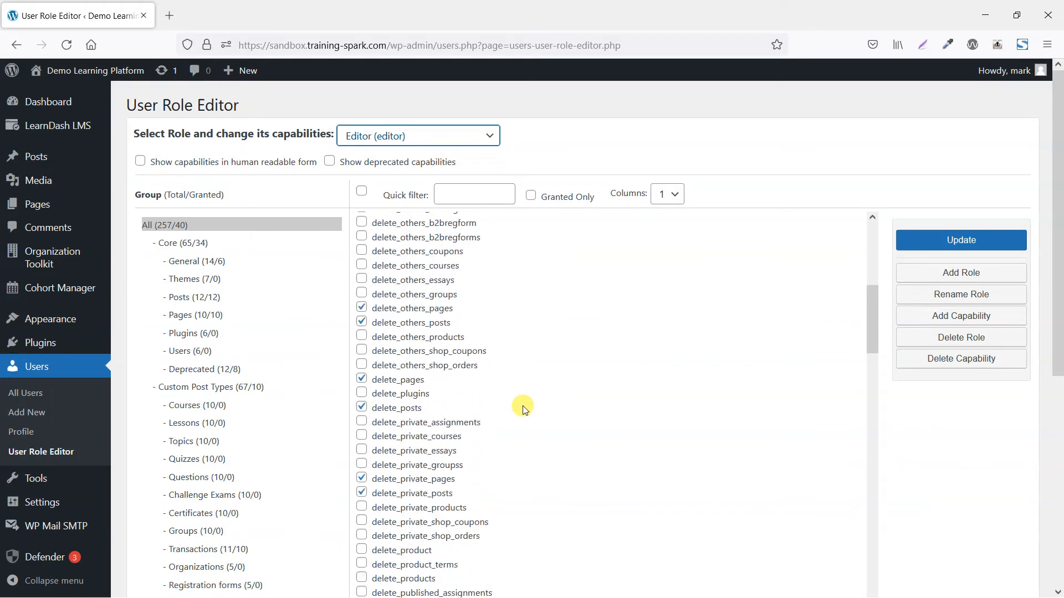
pyautogui.scroll(4, 517, 402)
pyautogui.scroll(-10, 391, 391)
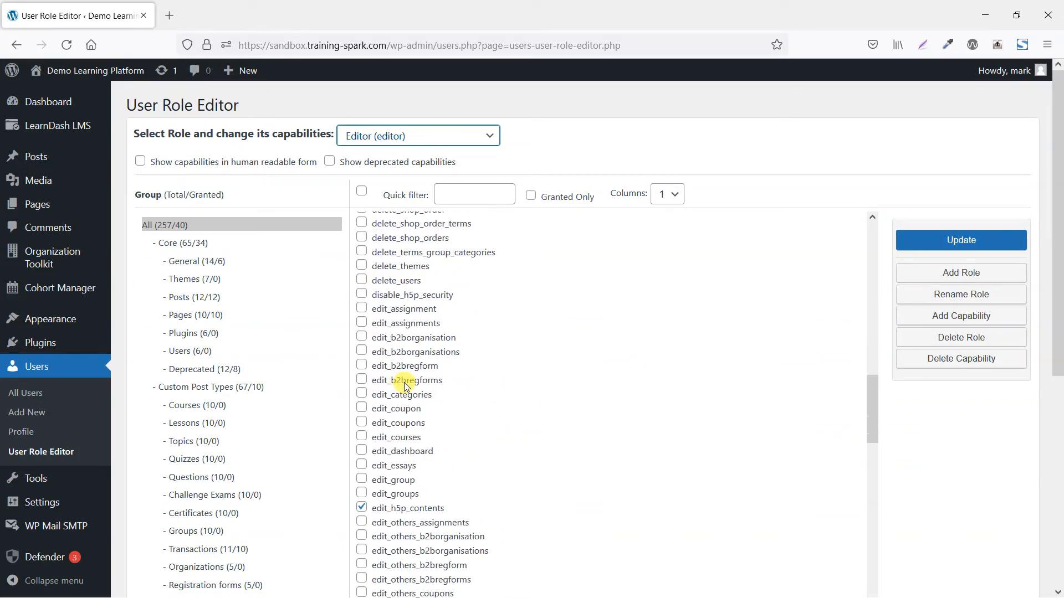
pyautogui.scroll(-6, 406, 386)
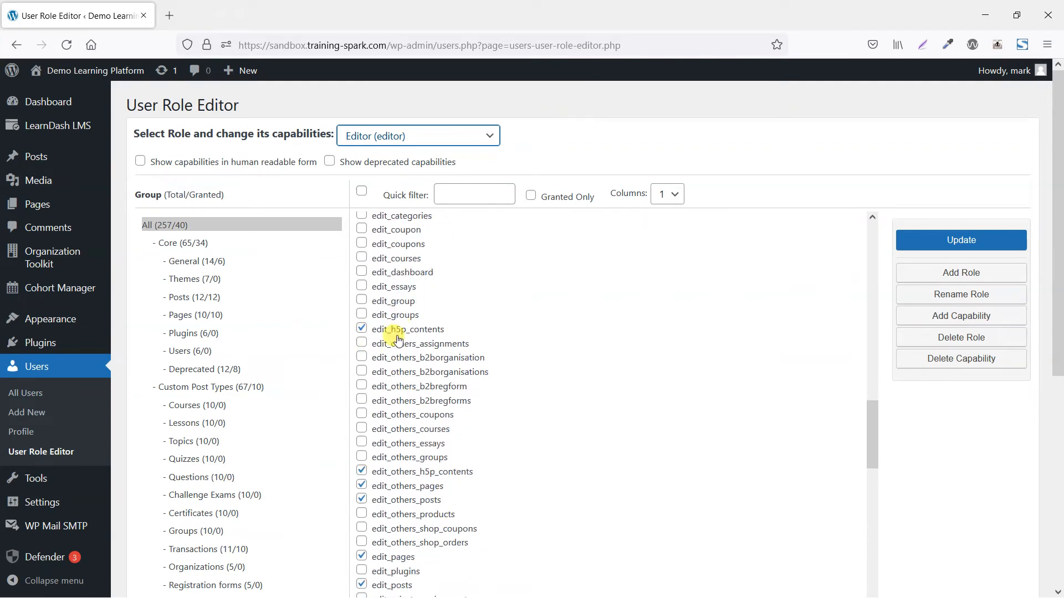
pyautogui.scroll(-4, 396, 333)
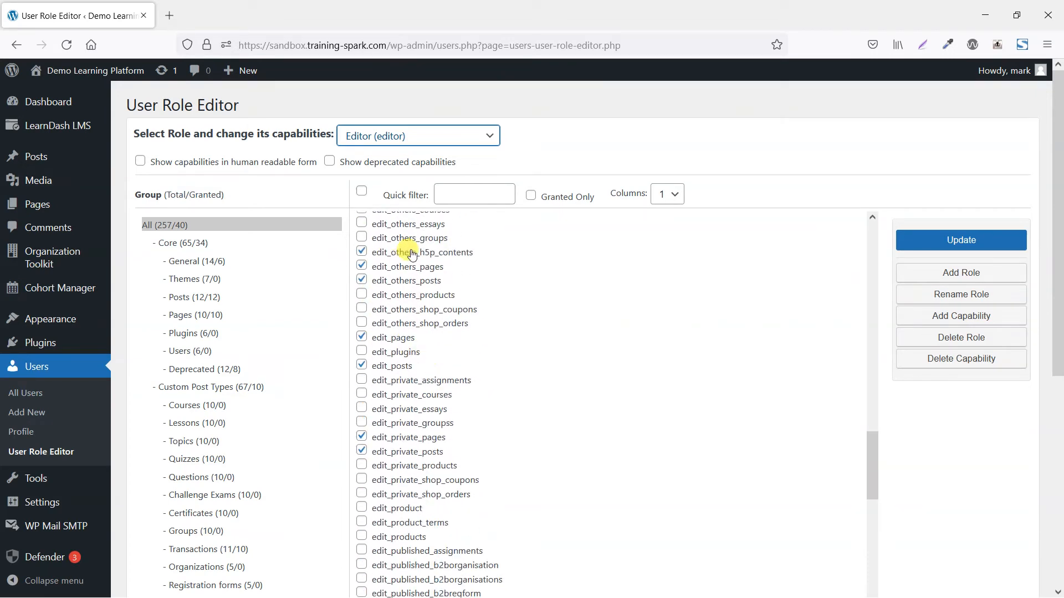
pyautogui.scroll(-8, 423, 427)
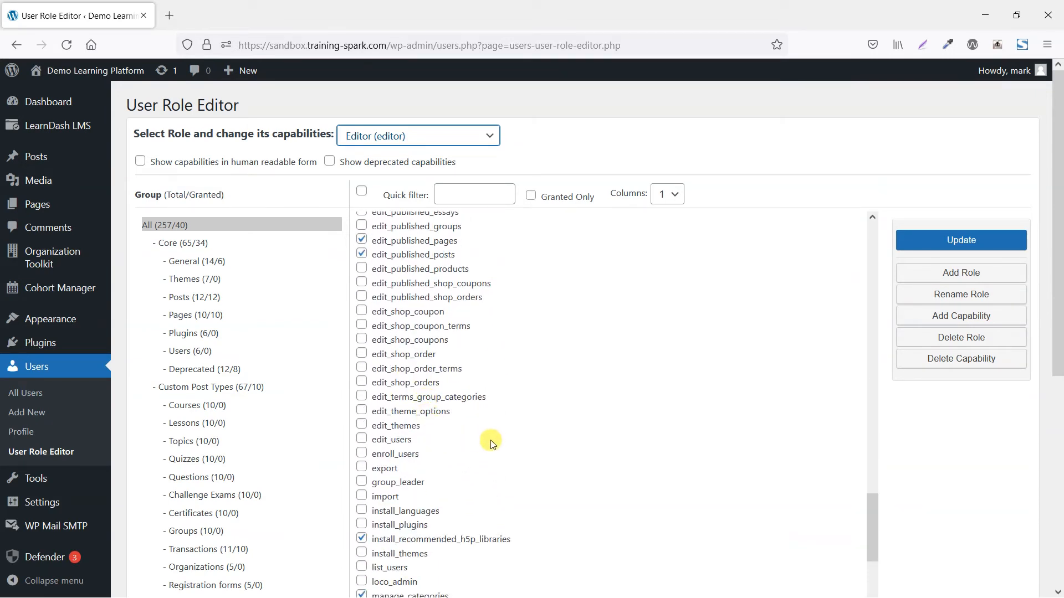
pyautogui.scroll(15, 492, 442)
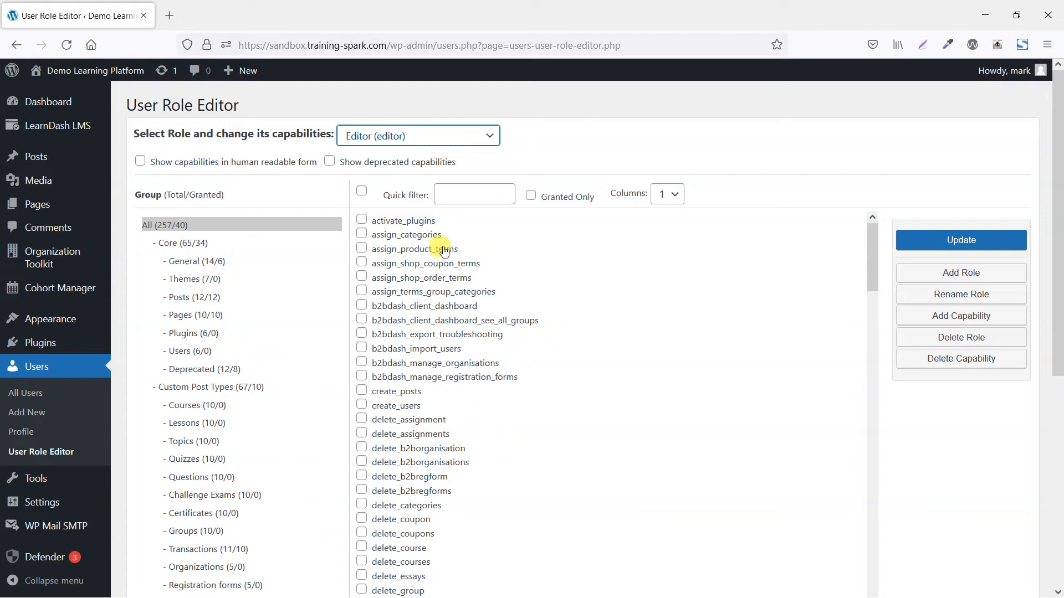
# Filter the Editor role's capabilities by "b2b".
pyautogui.click(472, 195)
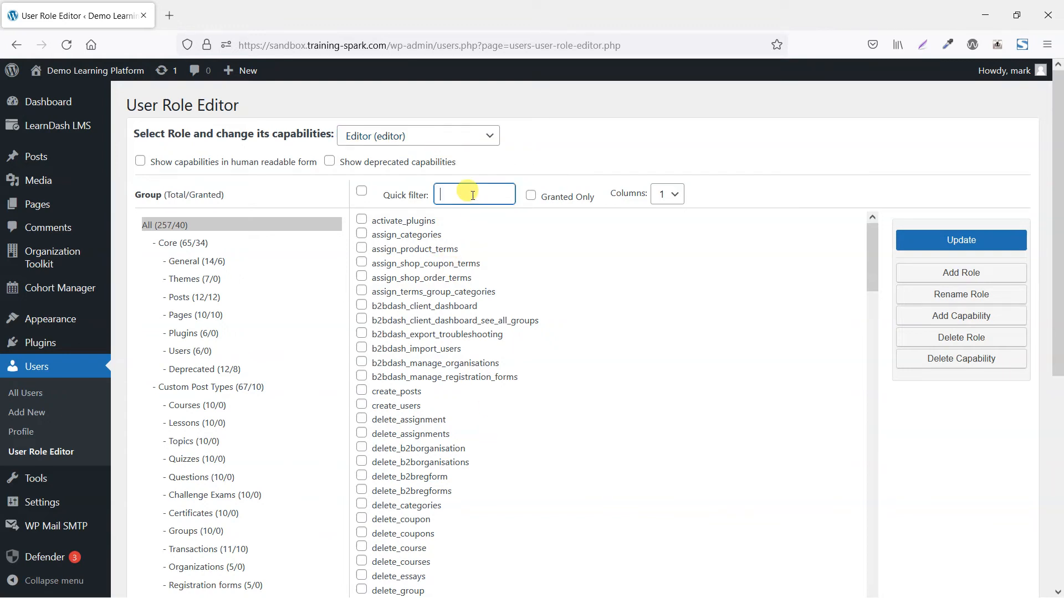
pyautogui.write('b2b')
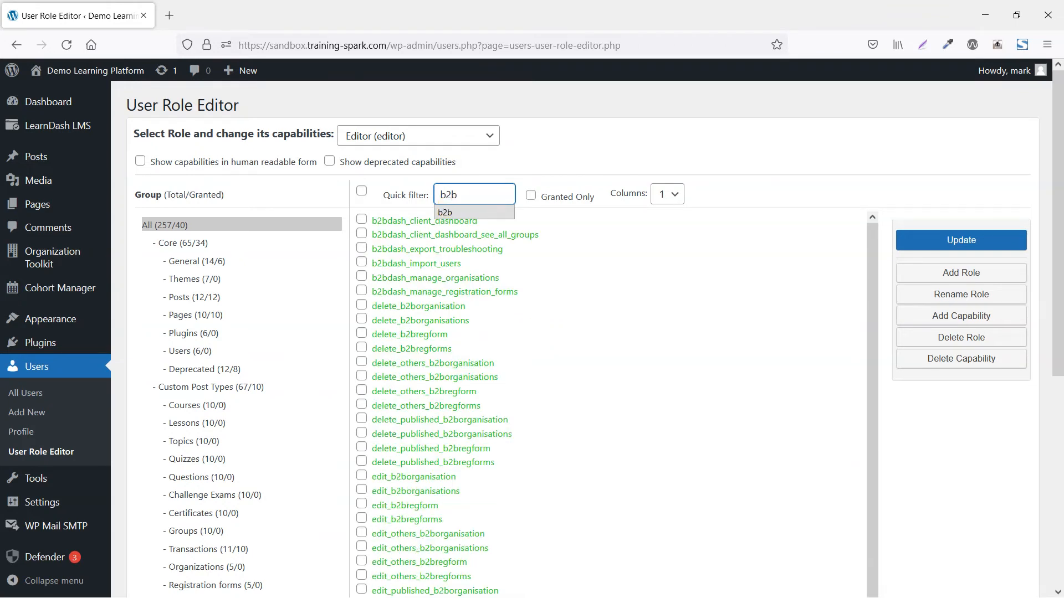
pyautogui.click(557, 147)
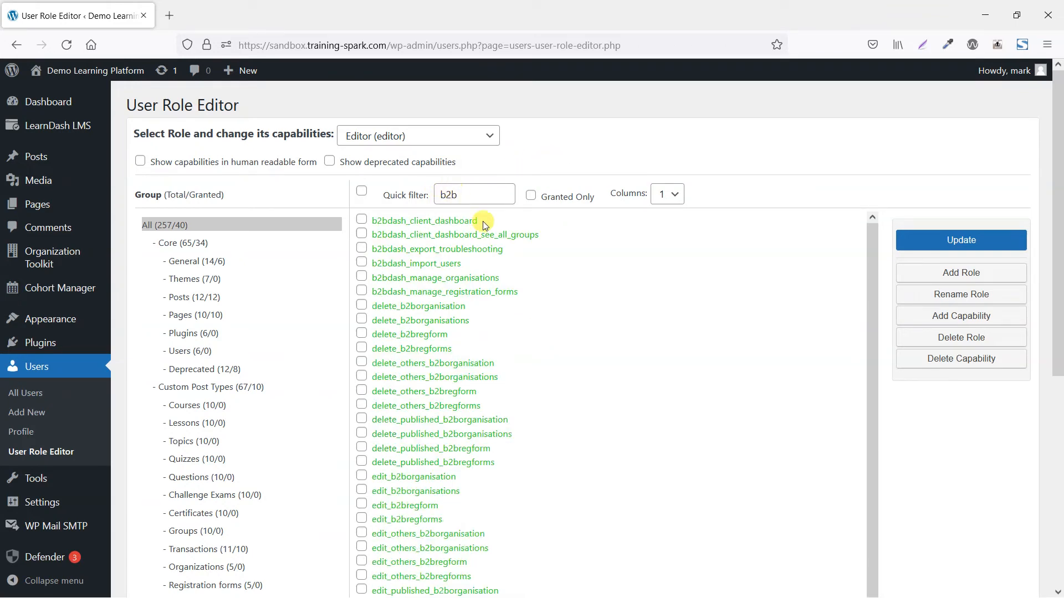
# Review the filtered b2b capabilities covering the client dashboard, organisations and registration forms.
pyautogui.scroll(-5, 470, 321)
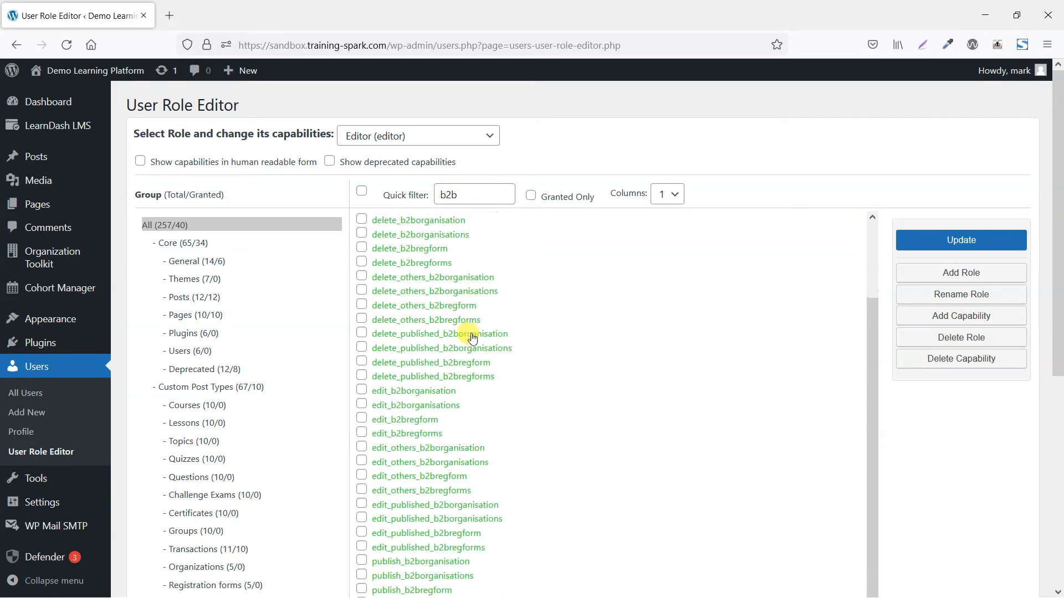
pyautogui.scroll(3, 482, 357)
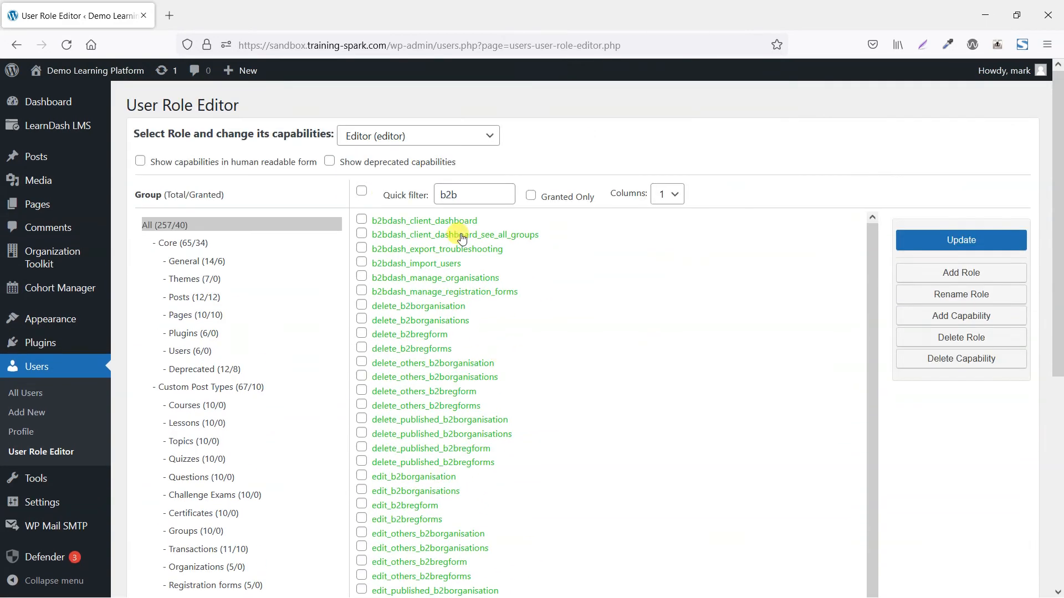
pyautogui.scroll(-2, 481, 249)
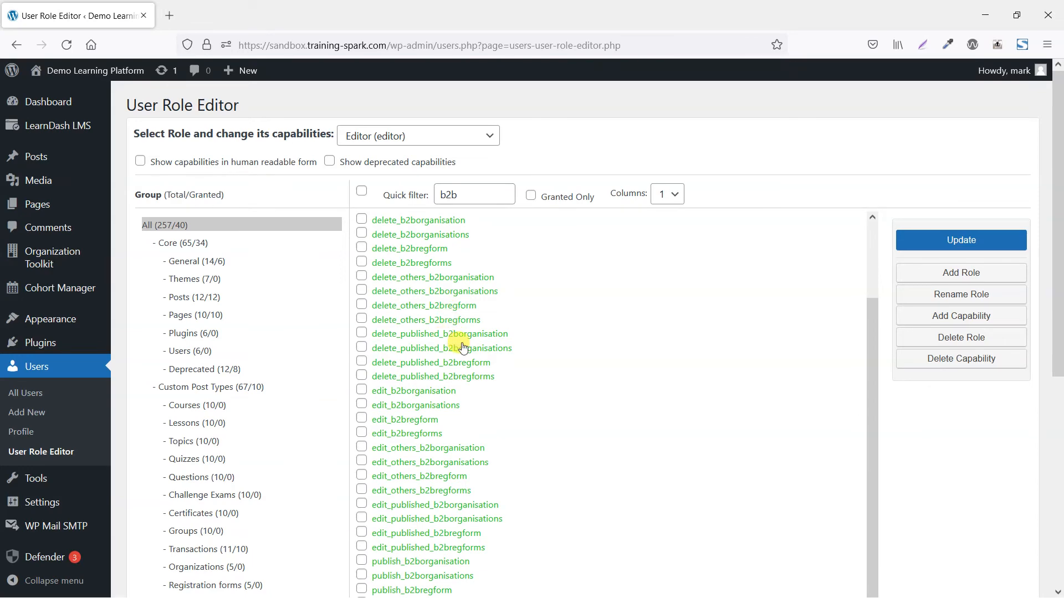
pyautogui.scroll(-10, 459, 347)
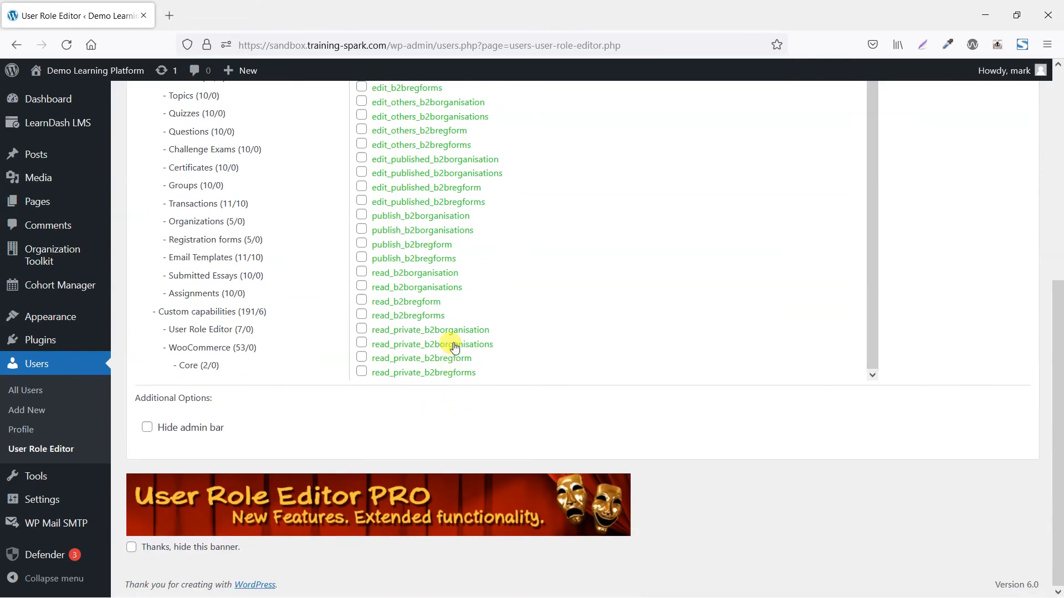
pyautogui.scroll(1, 463, 266)
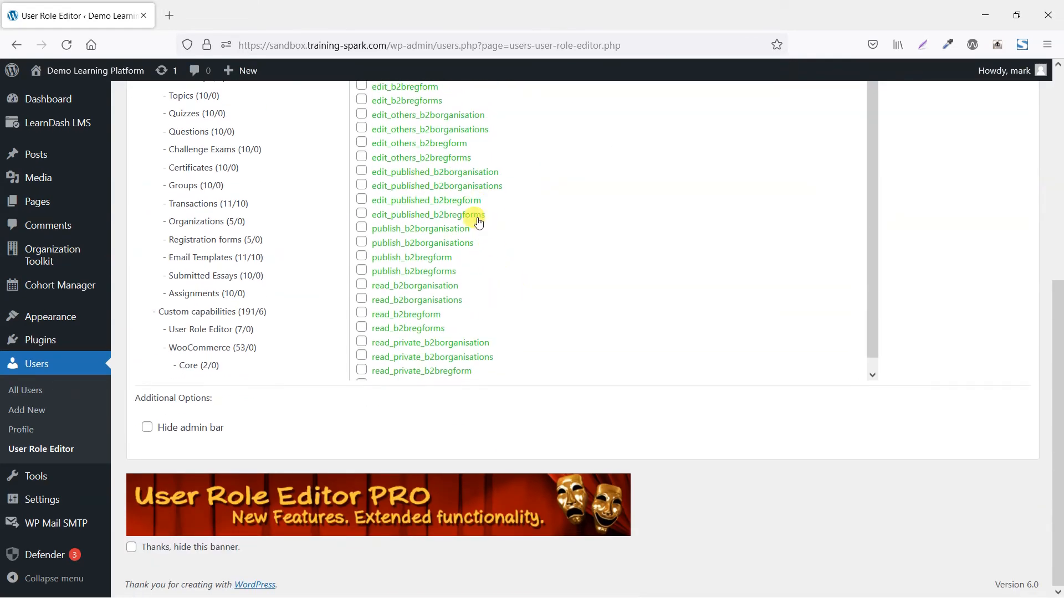
pyautogui.scroll(2, 676, 343)
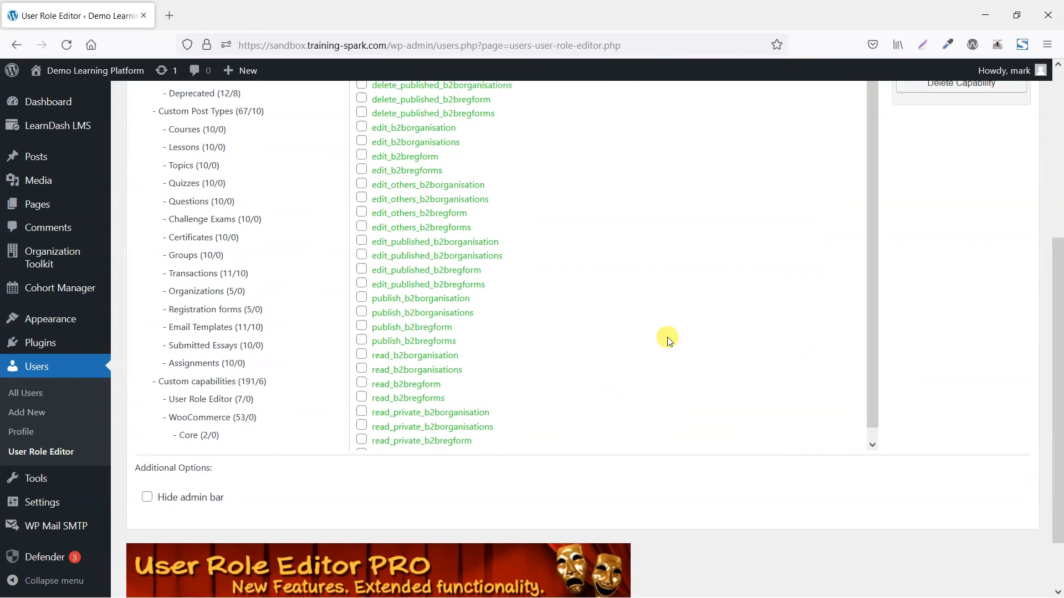
pyautogui.scroll(5, 620, 349)
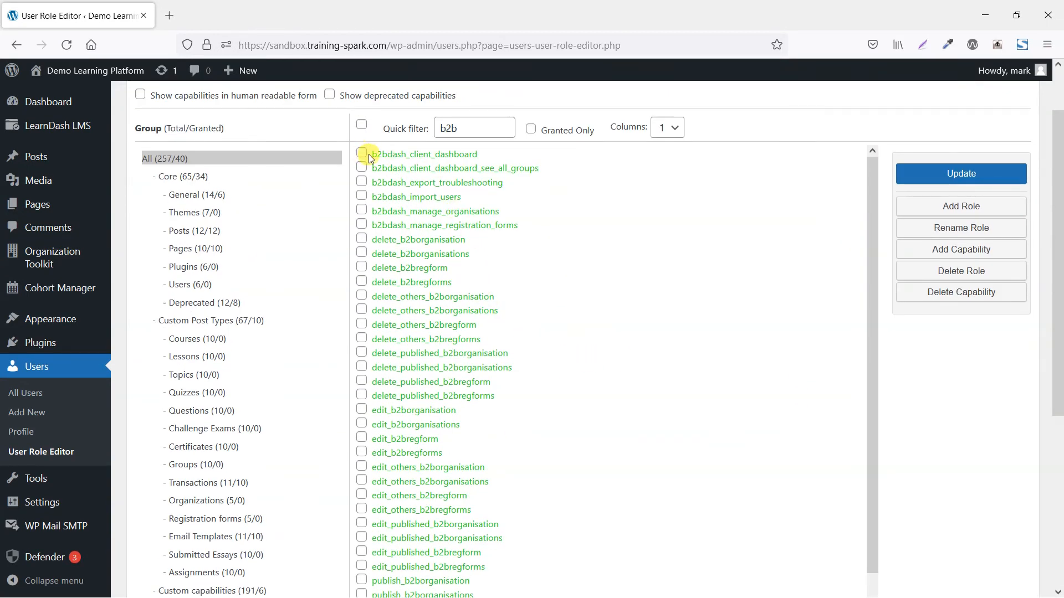
pyautogui.scroll(2, 367, 154)
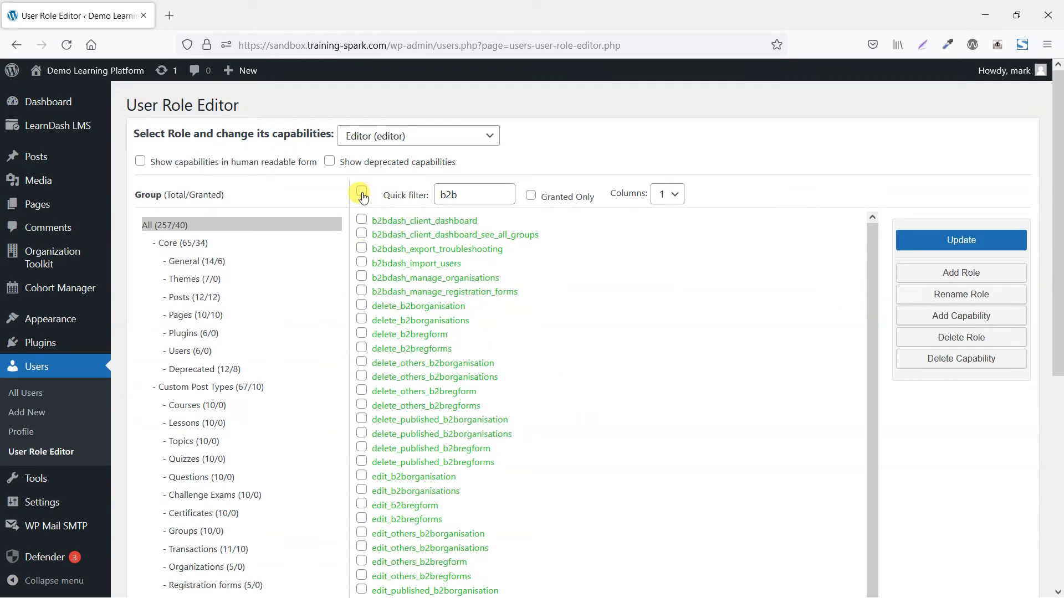
# Grant all the filtered b2b capabilities to the Editor role and save the permissions update.
pyautogui.click(362, 194)
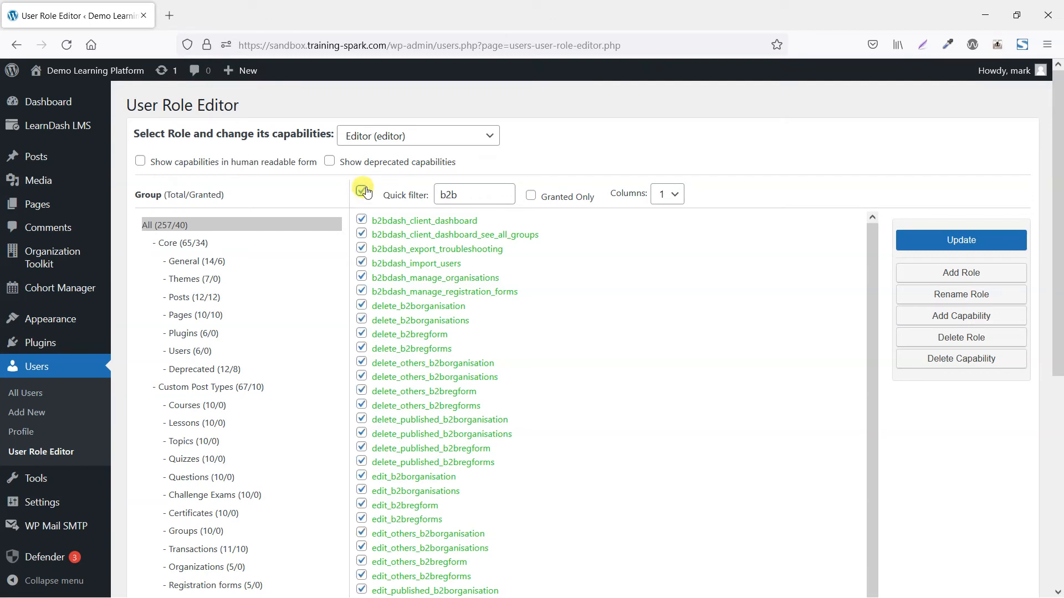
pyautogui.click(961, 239)
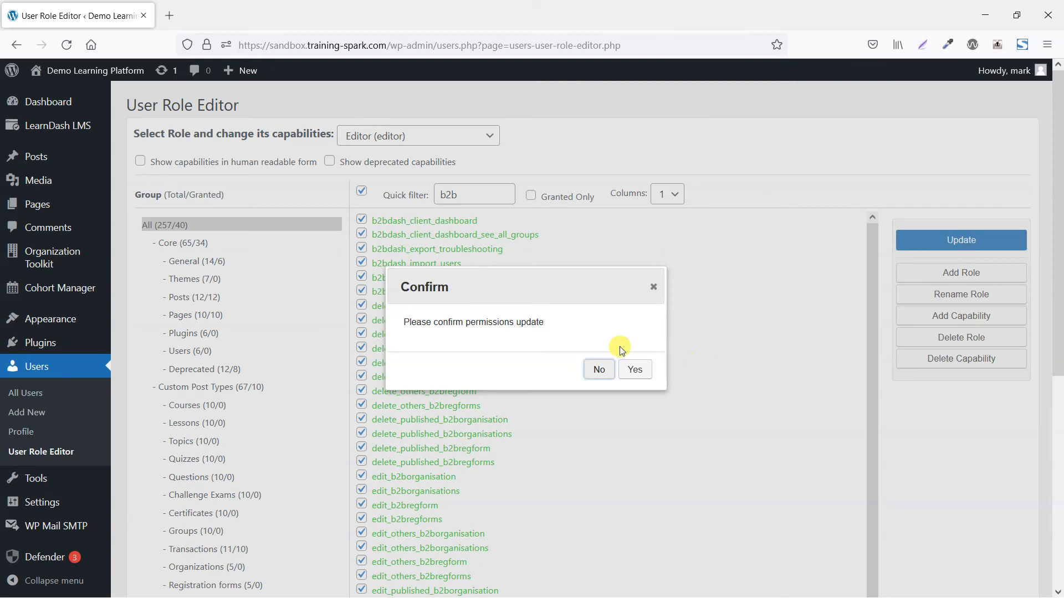
pyautogui.click(635, 372)
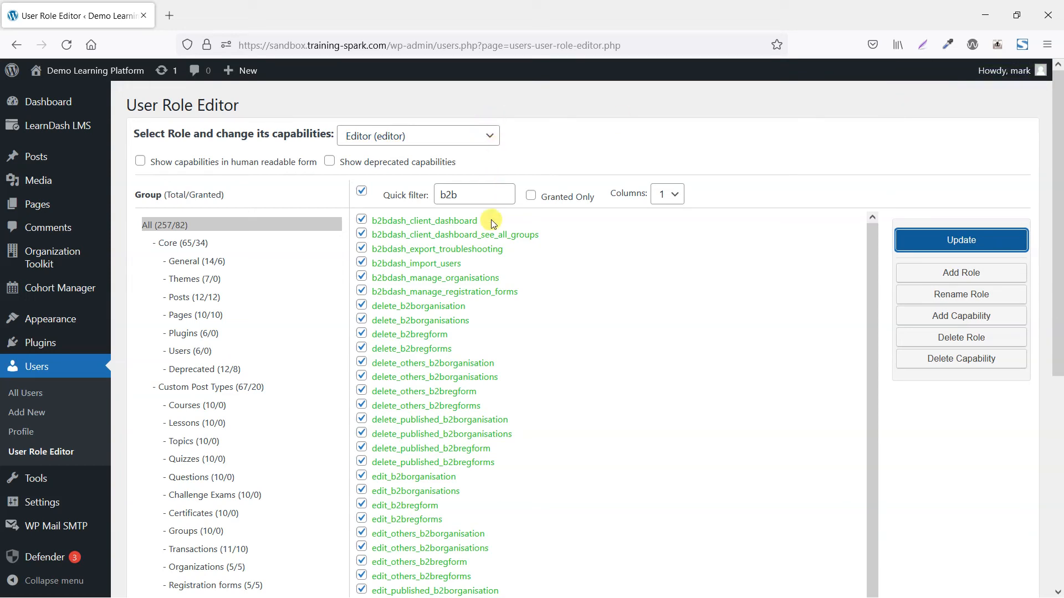
# Reload the dashboard in the editor account's browser window and check the Organization Toolkit's Organizations, Registration forms and Import Users pages.
pyautogui.hotkey('alt', 'Tab')
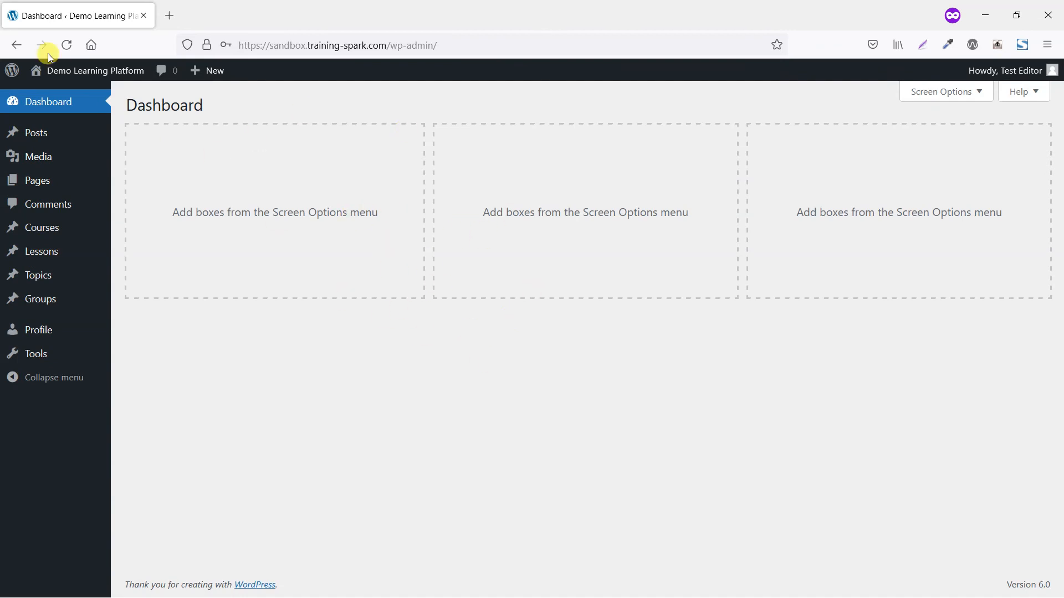
pyautogui.click(68, 45)
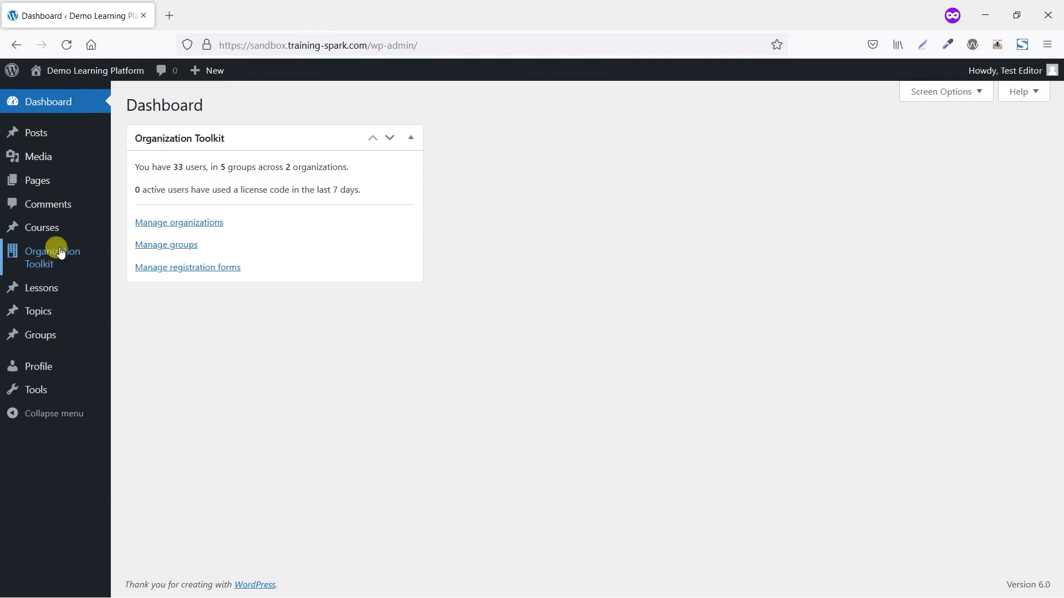
pyautogui.moveTo(56, 260)
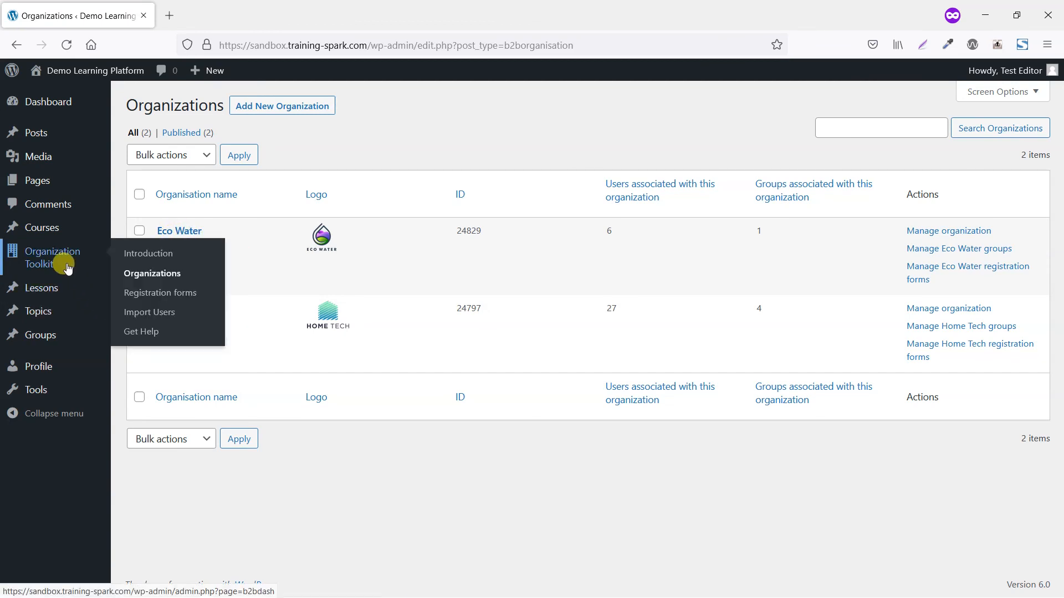
pyautogui.click(133, 293)
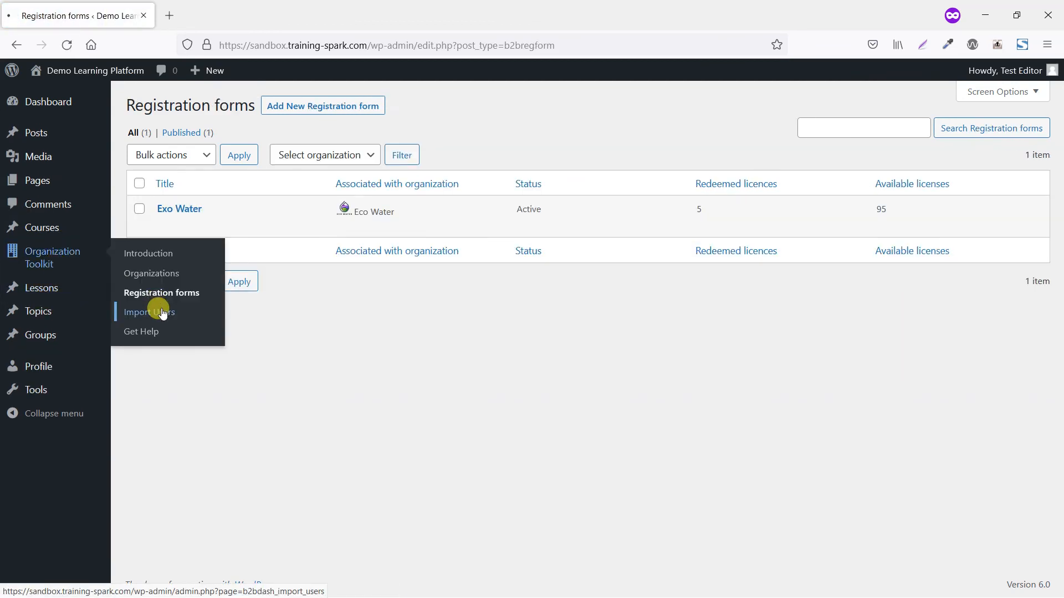
pyautogui.click(155, 311)
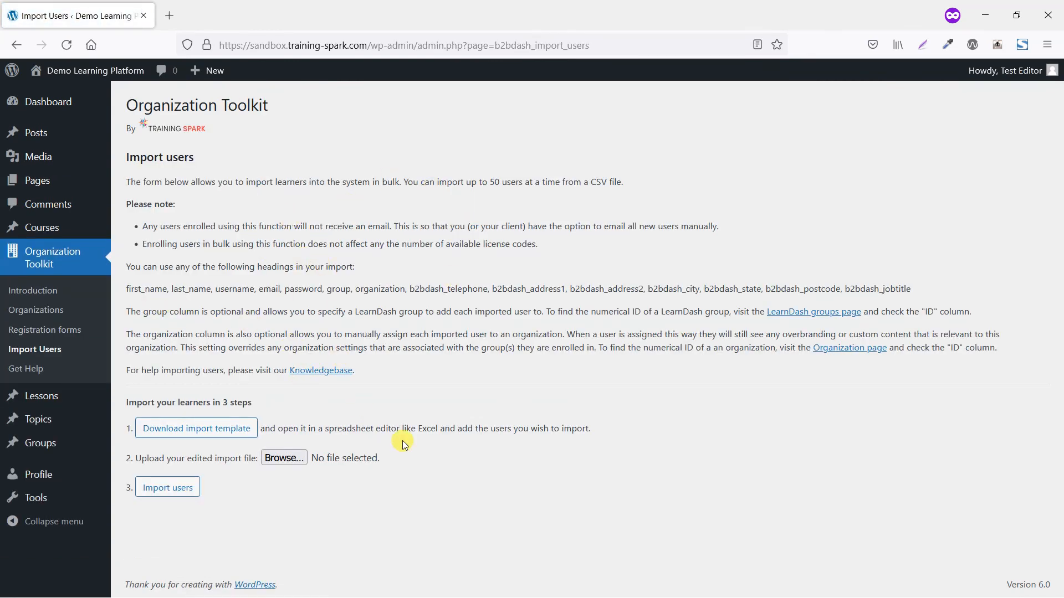